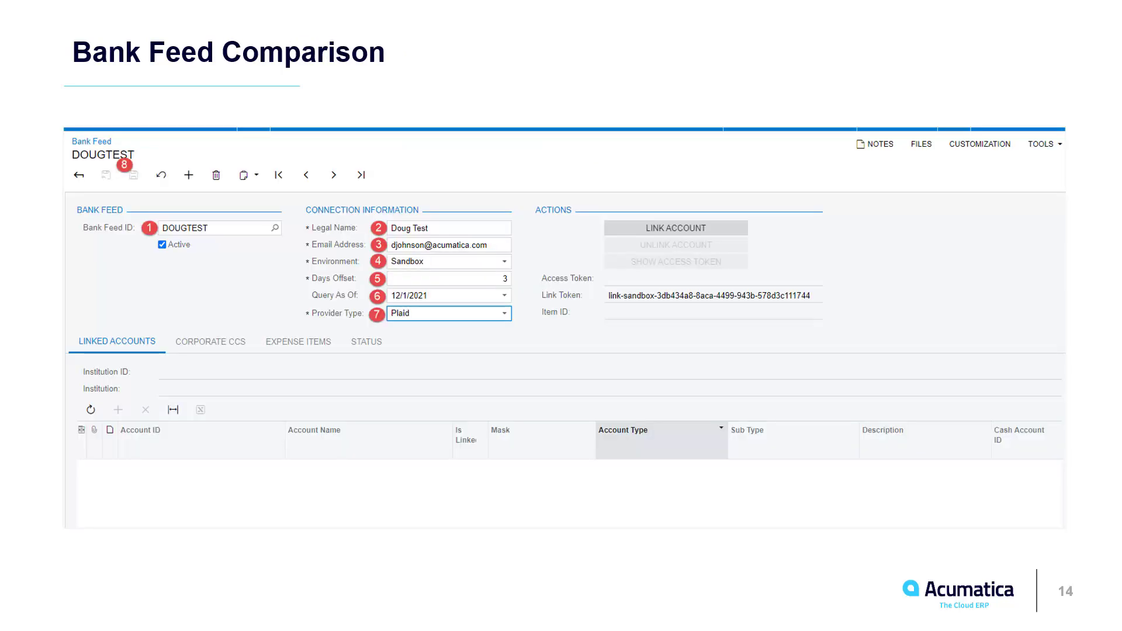
key("Right")
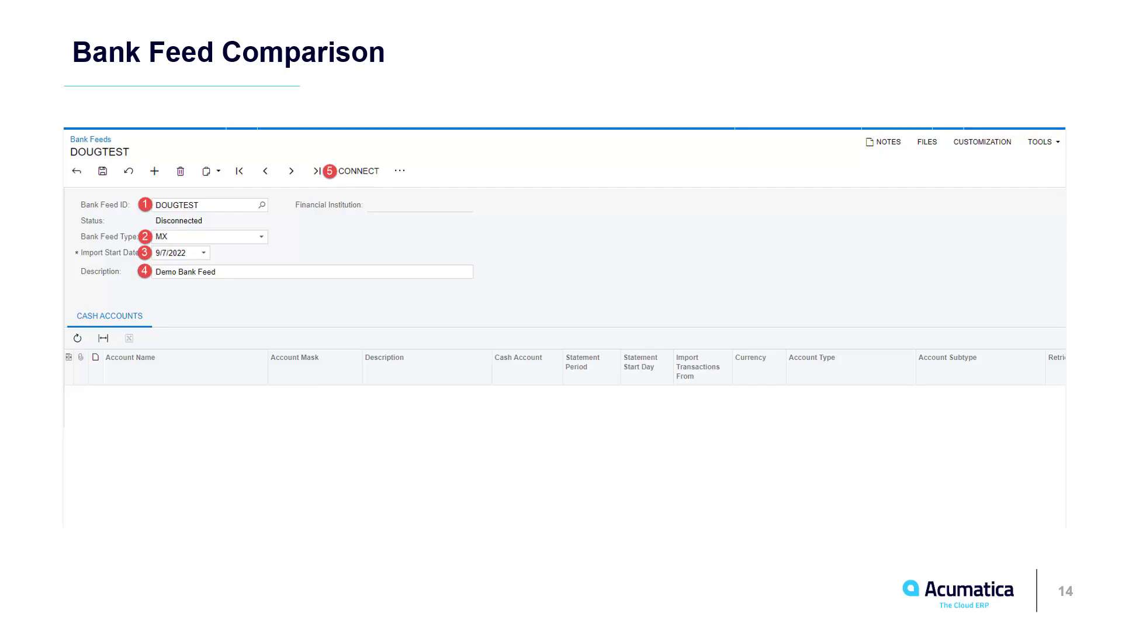
key("alt+Tab")
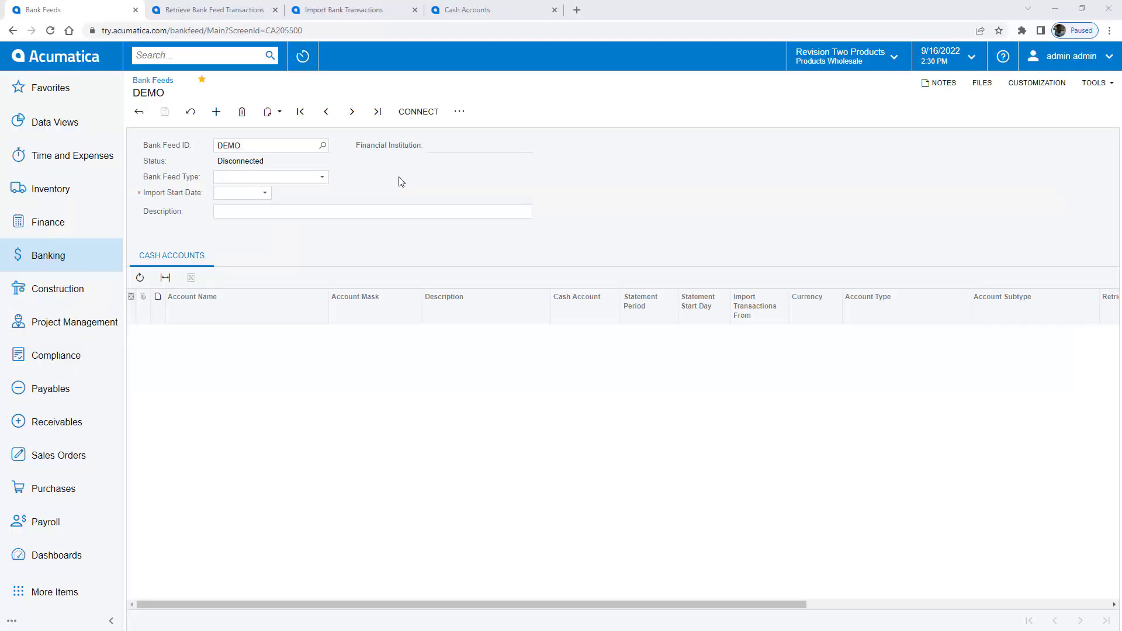
Set the DEMO bank feed's type to MX and import start date to 9/1/2022, fill in the description, and save it
left_click(321, 178)
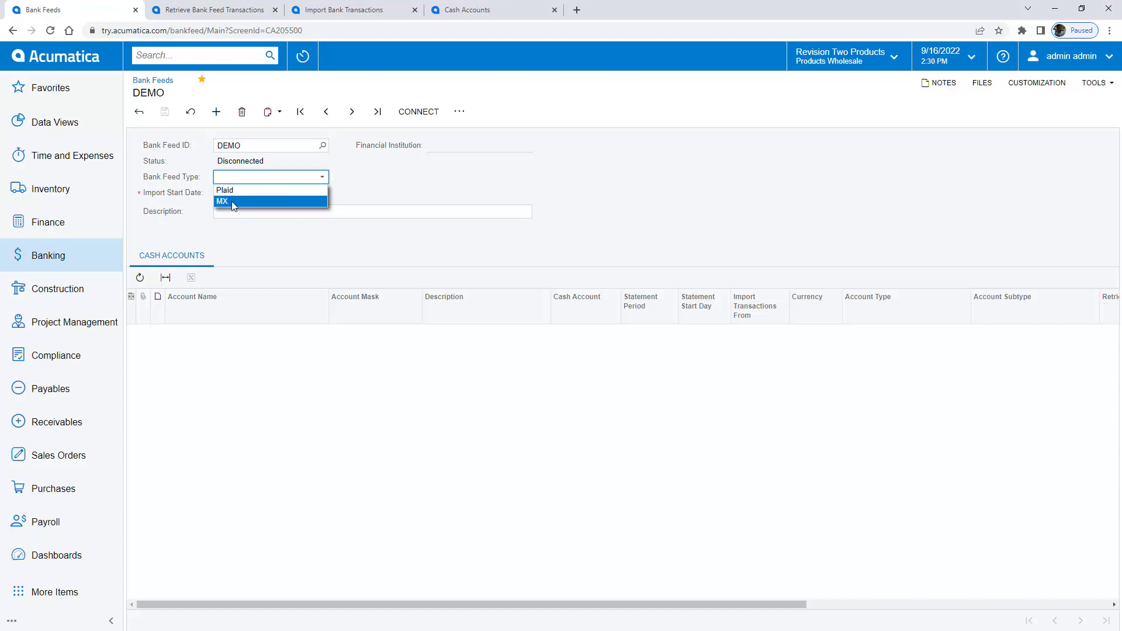
left_click(231, 201)
left_click(264, 194)
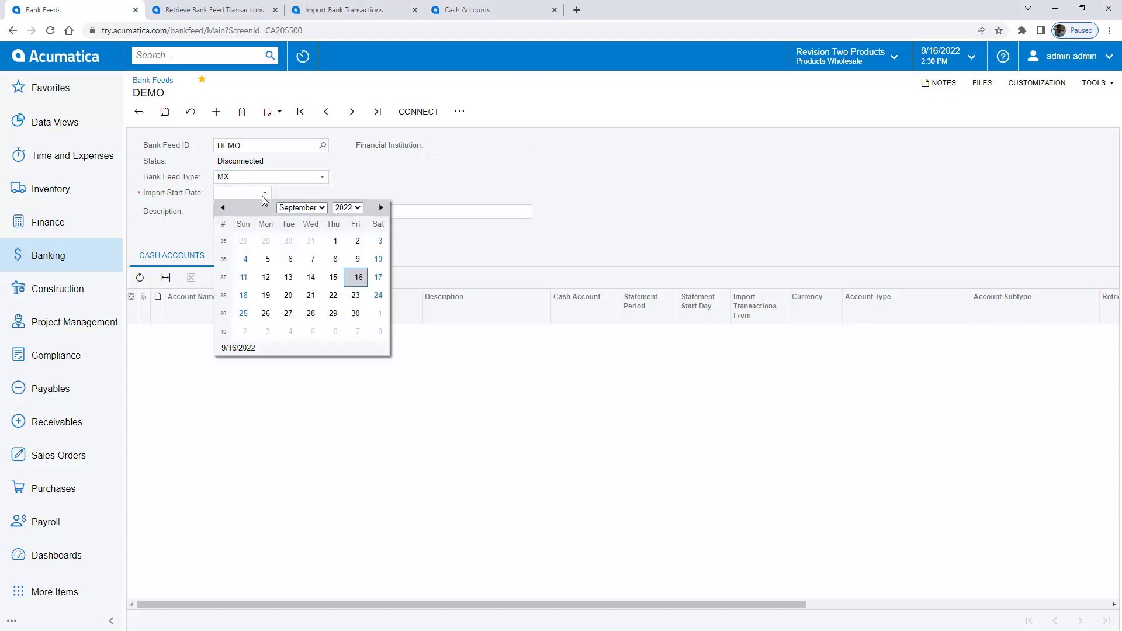
left_click(335, 241)
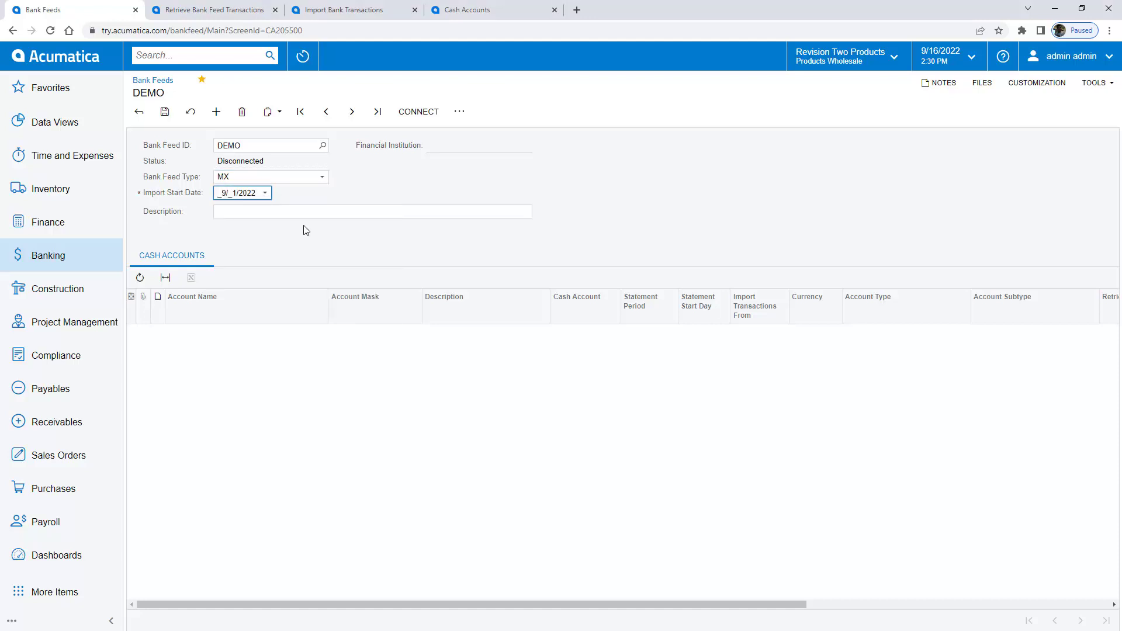
left_click(295, 212)
type("Doug Demo")
key("ctrl+s")
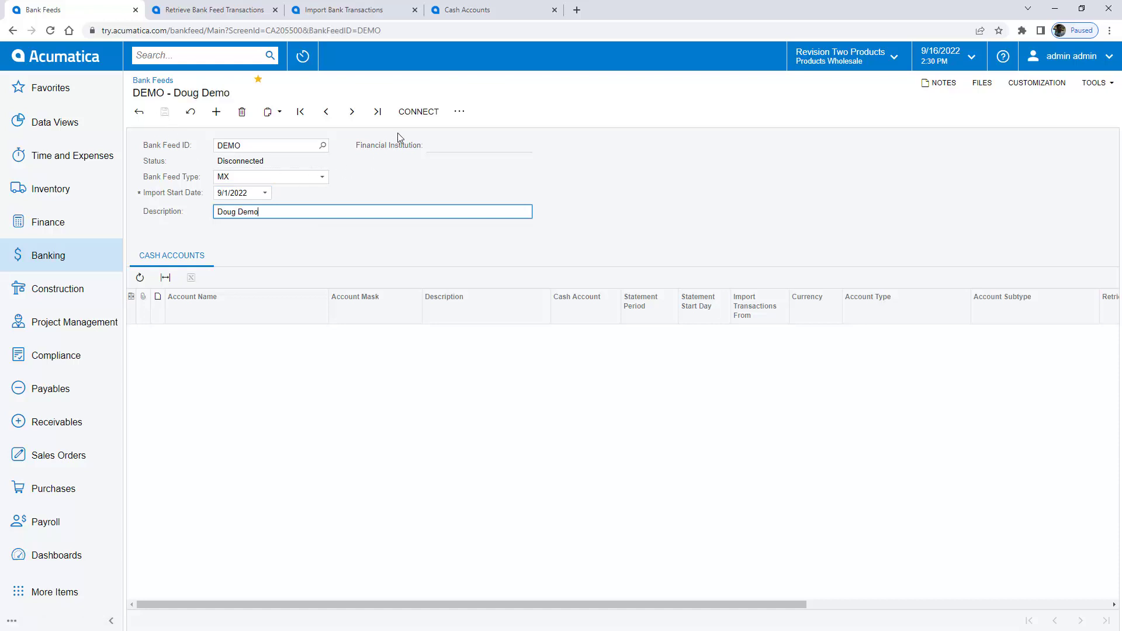
Connect the bank feed to Capital One through MX, authorizing access to the Venture account only
left_click(417, 117)
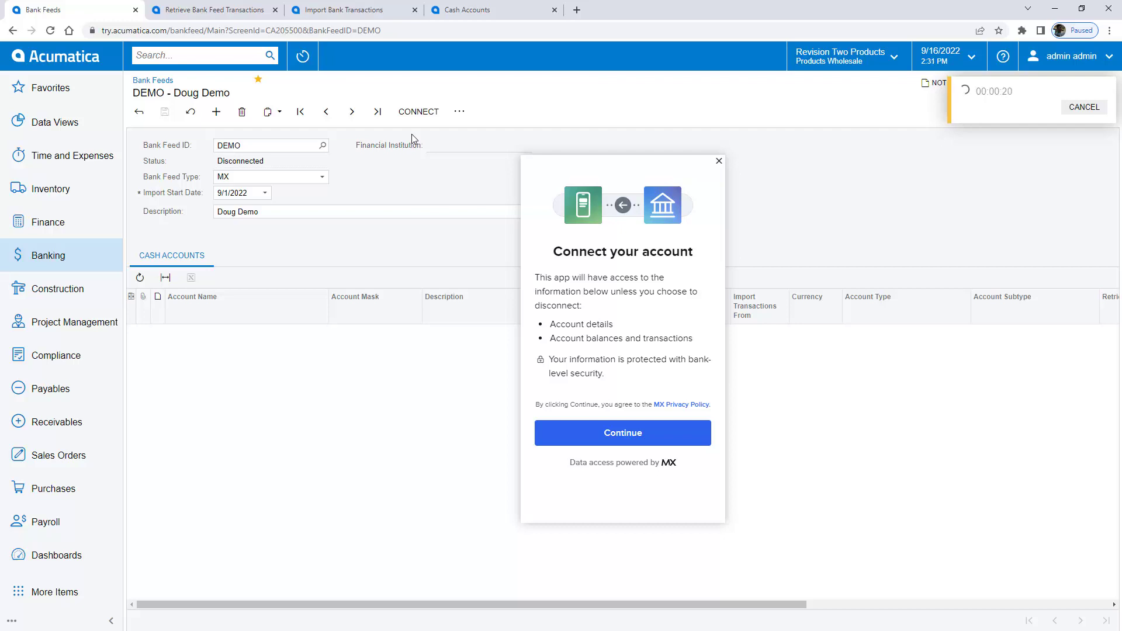
left_click(626, 444)
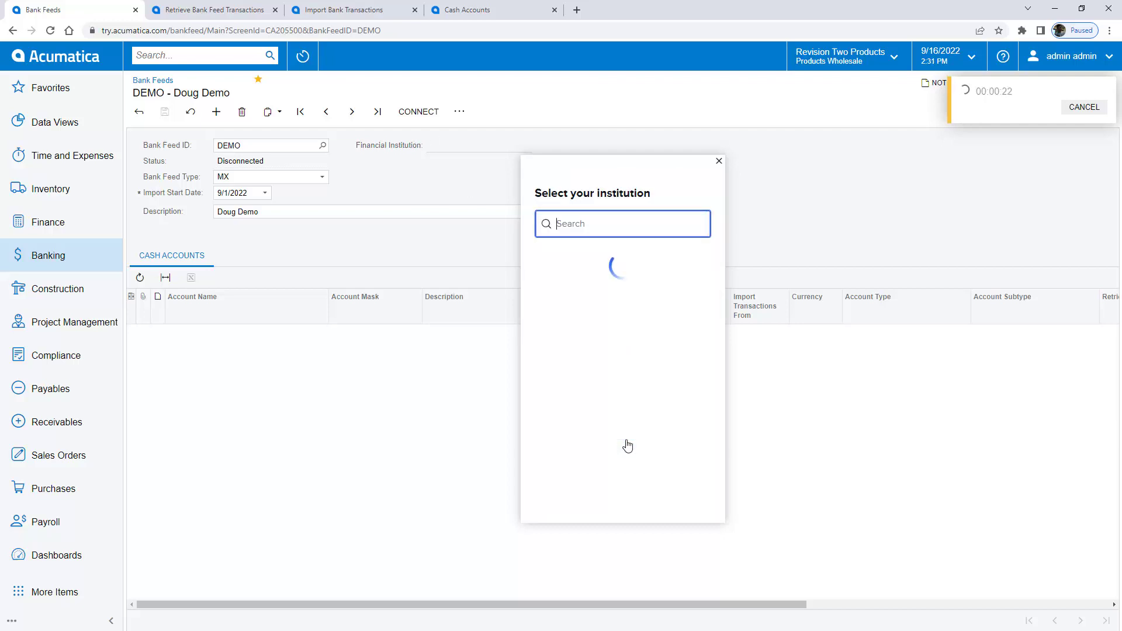
type("capital")
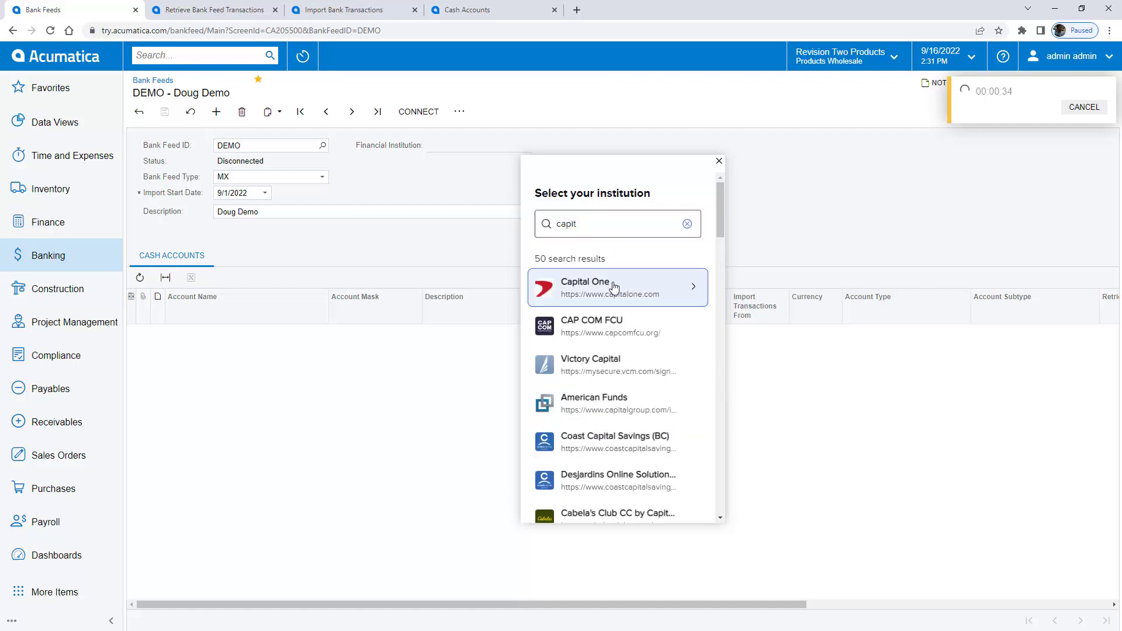
left_click(616, 284)
left_click(624, 343)
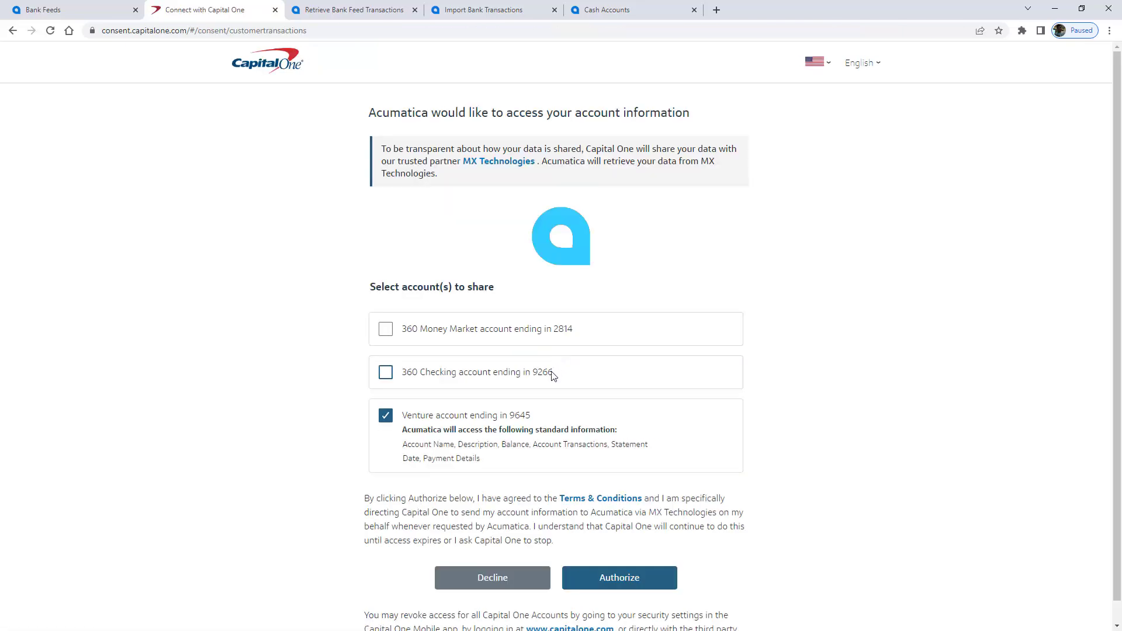
left_click(620, 579)
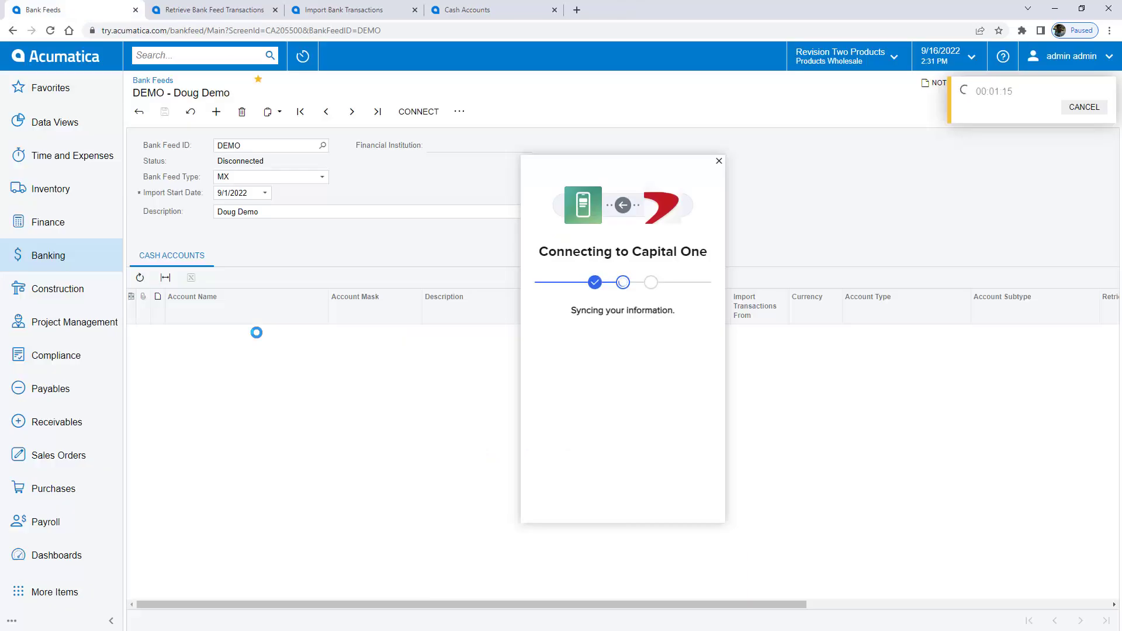
left_click(608, 342)
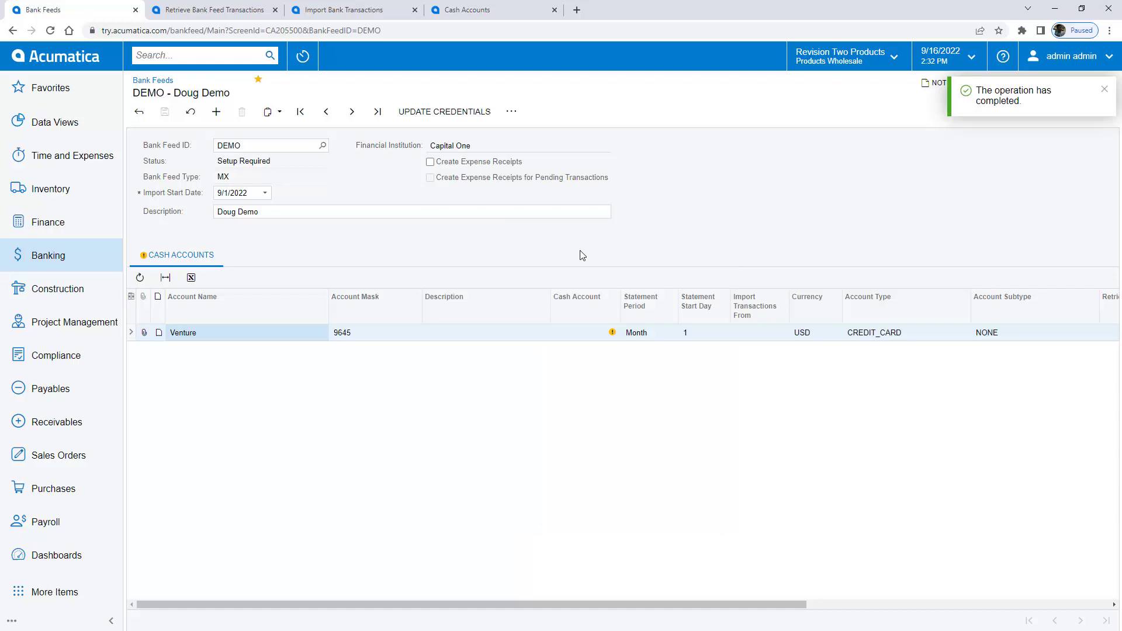
Map the Venture account to cash account 20500 and save the bank feed
left_click(588, 333)
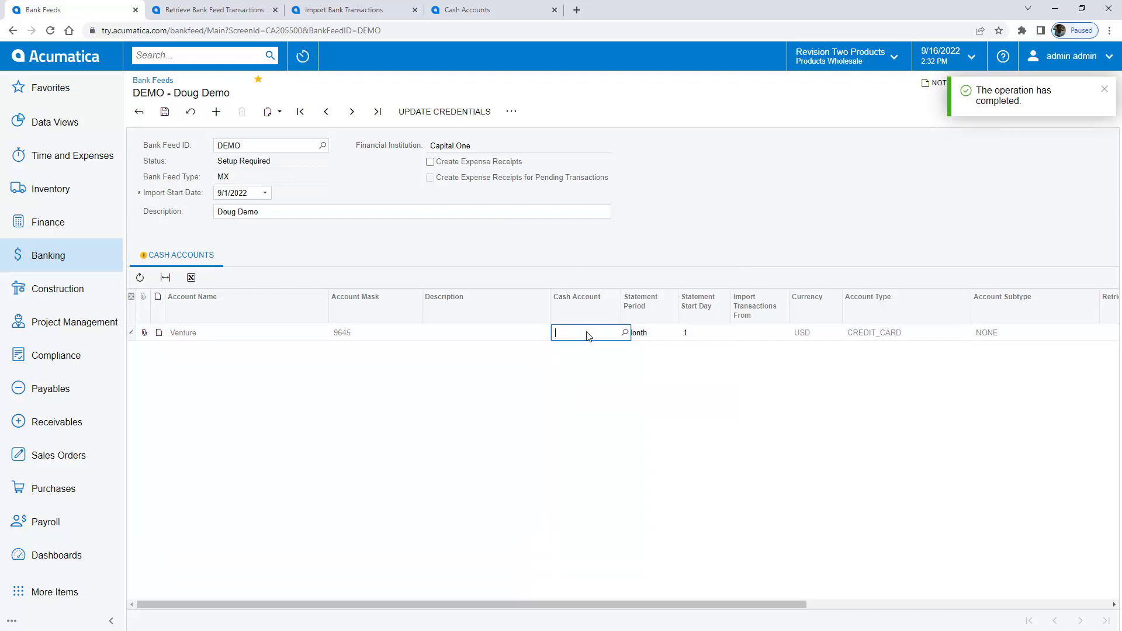
type("20")
left_click(600, 363)
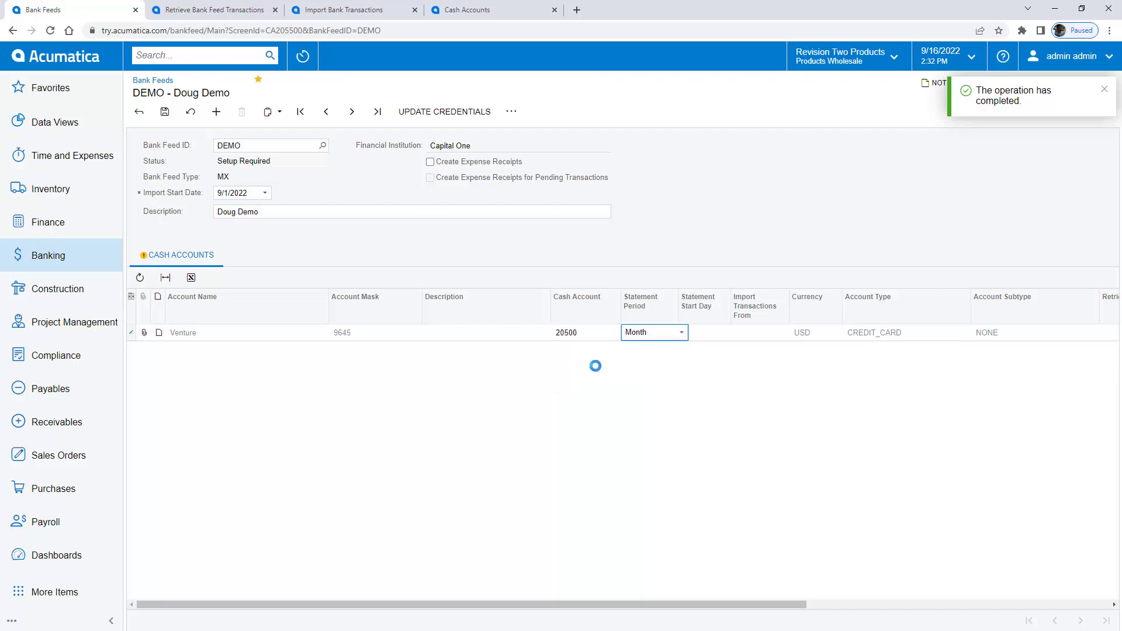
left_click(164, 112)
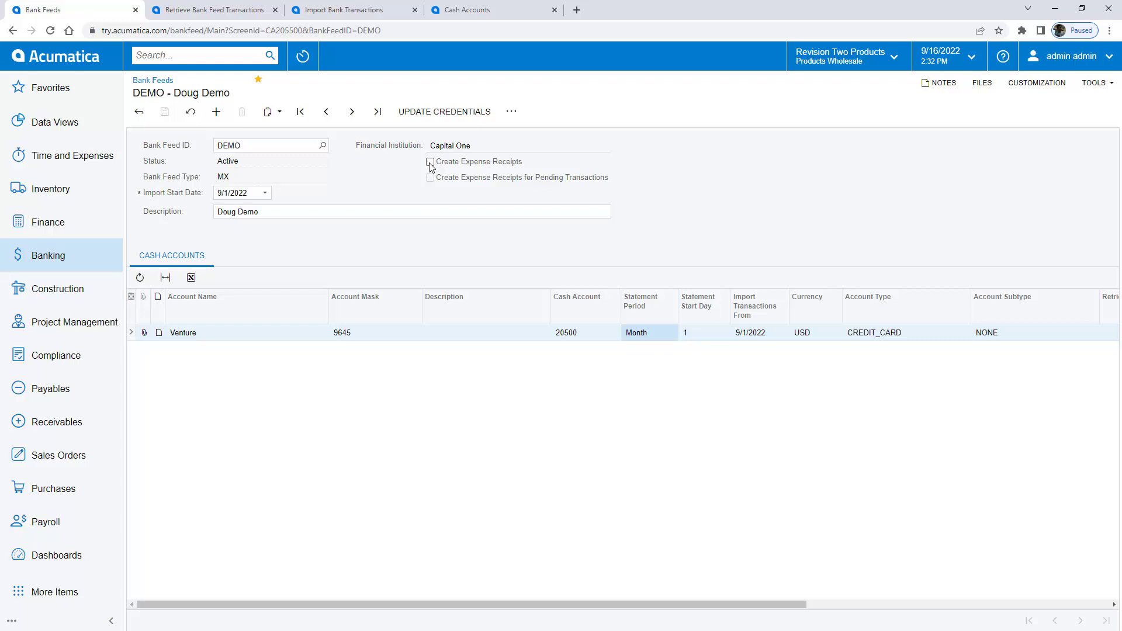
Enable Create Expense Receipts and add a corporate card row for the Venture account, leaving the field to match blank
left_click(430, 163)
left_click(261, 256)
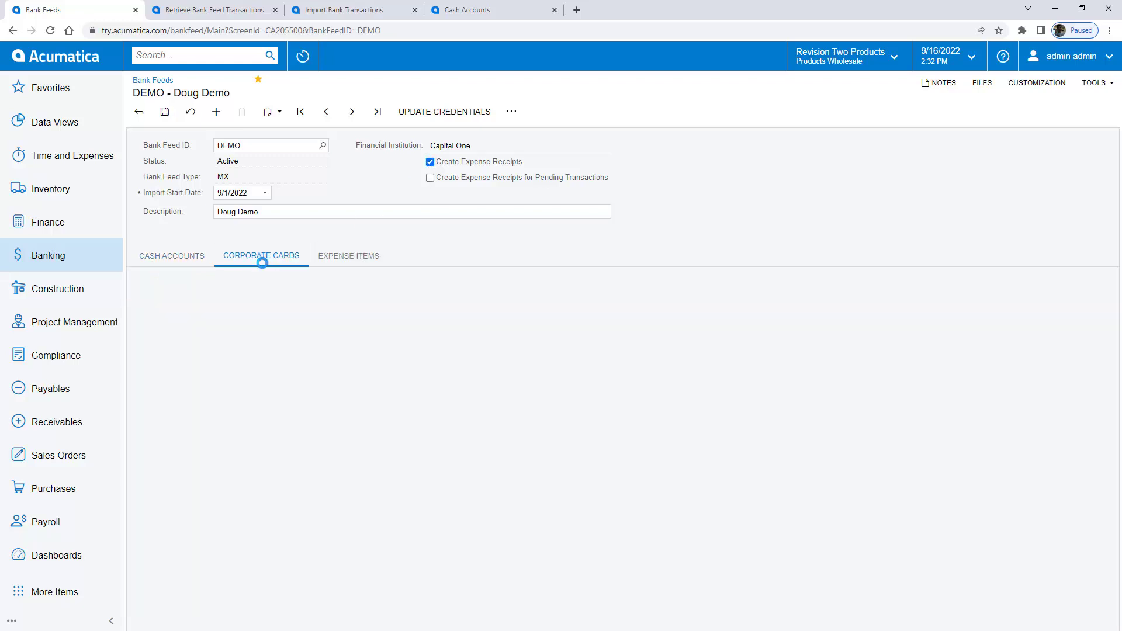
left_click(165, 277)
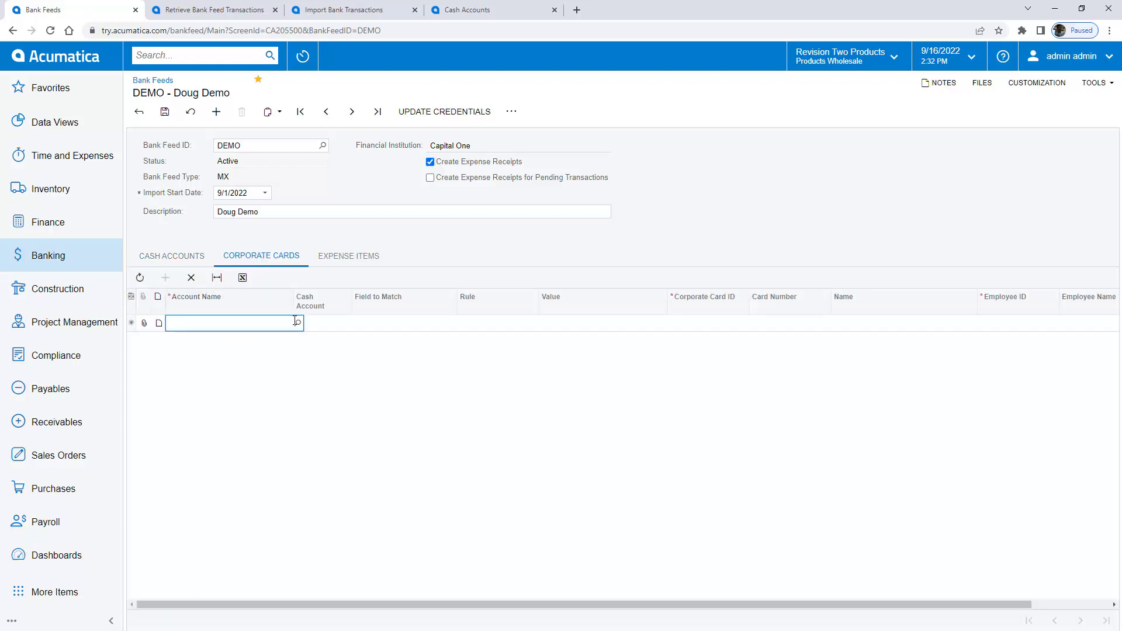
left_click(298, 322)
double_click(222, 335)
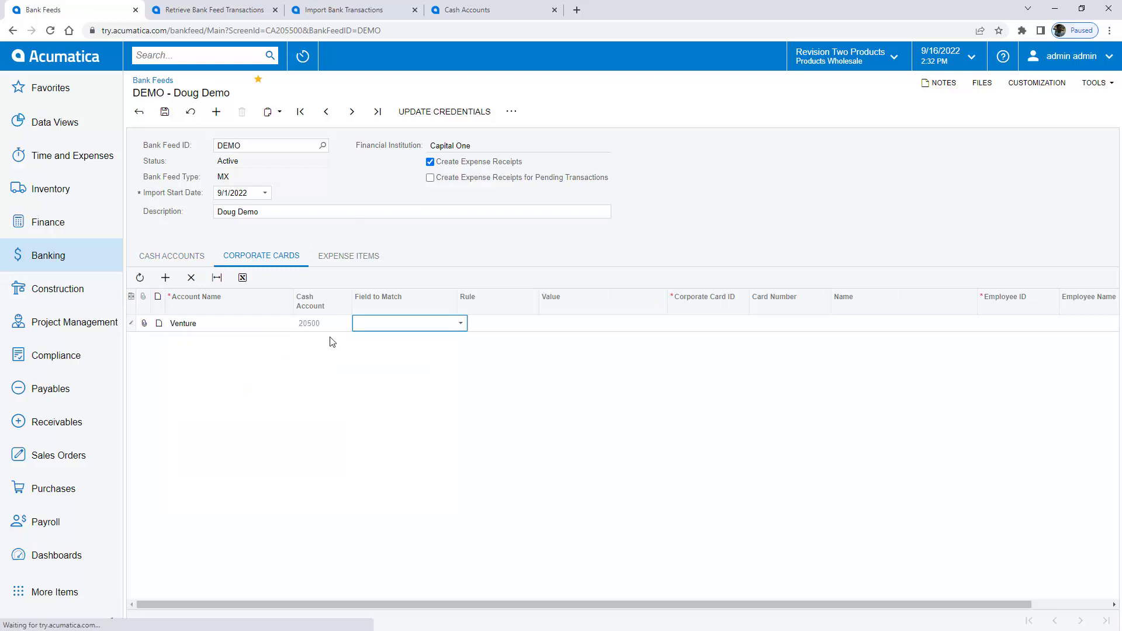
left_click(461, 326)
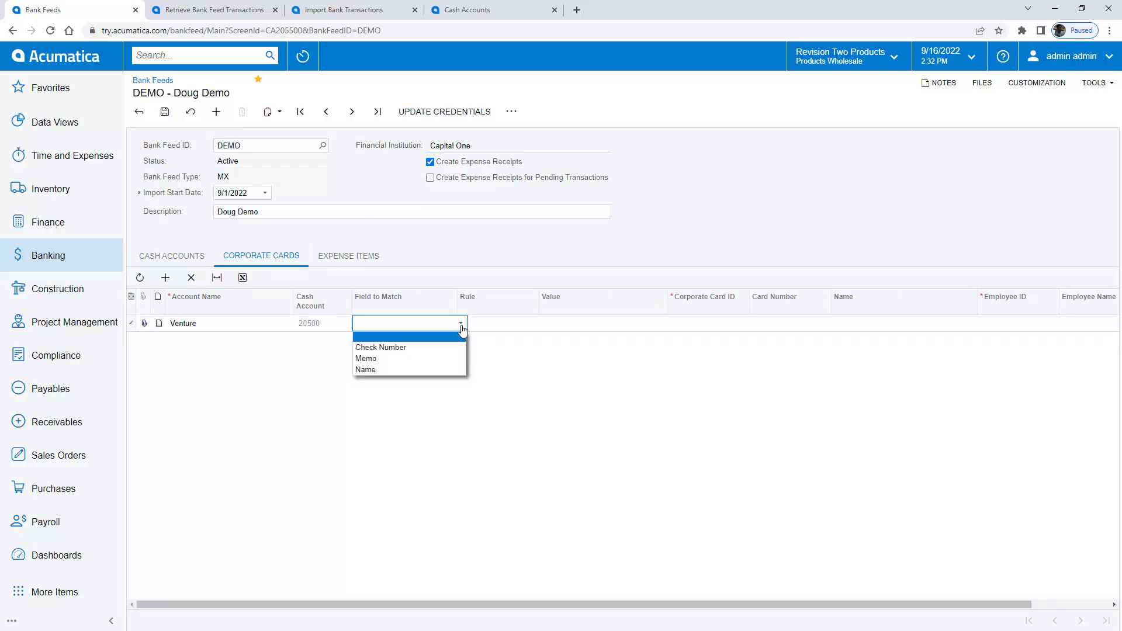
left_click(461, 326)
Assign the Corporate Visa for Executives card and the FINANCE department employee to the Venture corporate card row
left_click(689, 325)
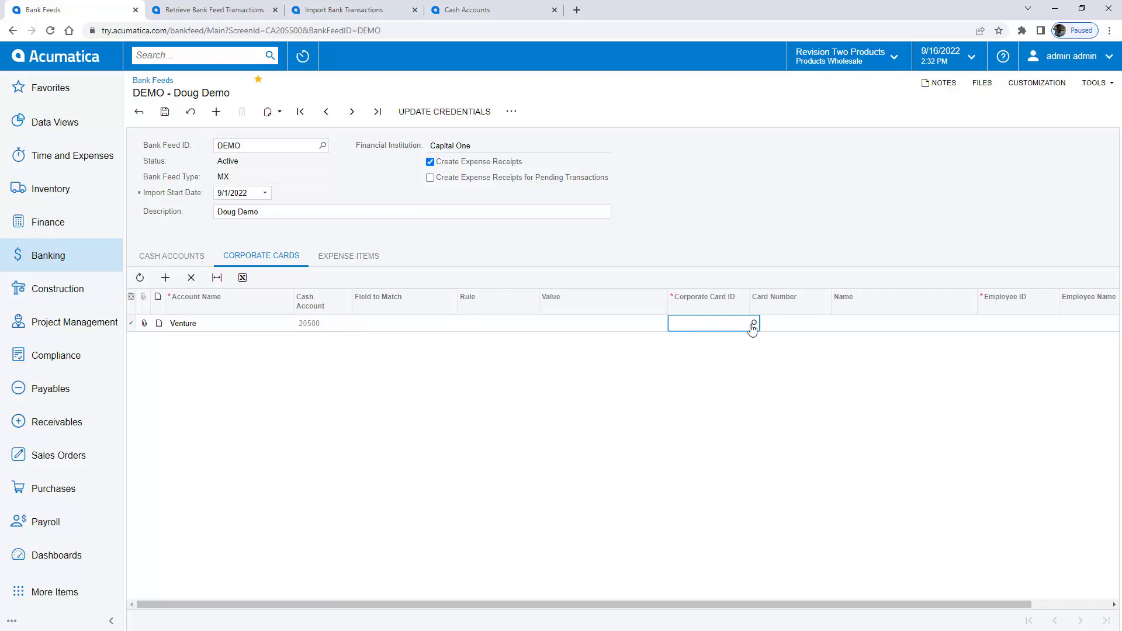
left_click(753, 323)
double_click(704, 416)
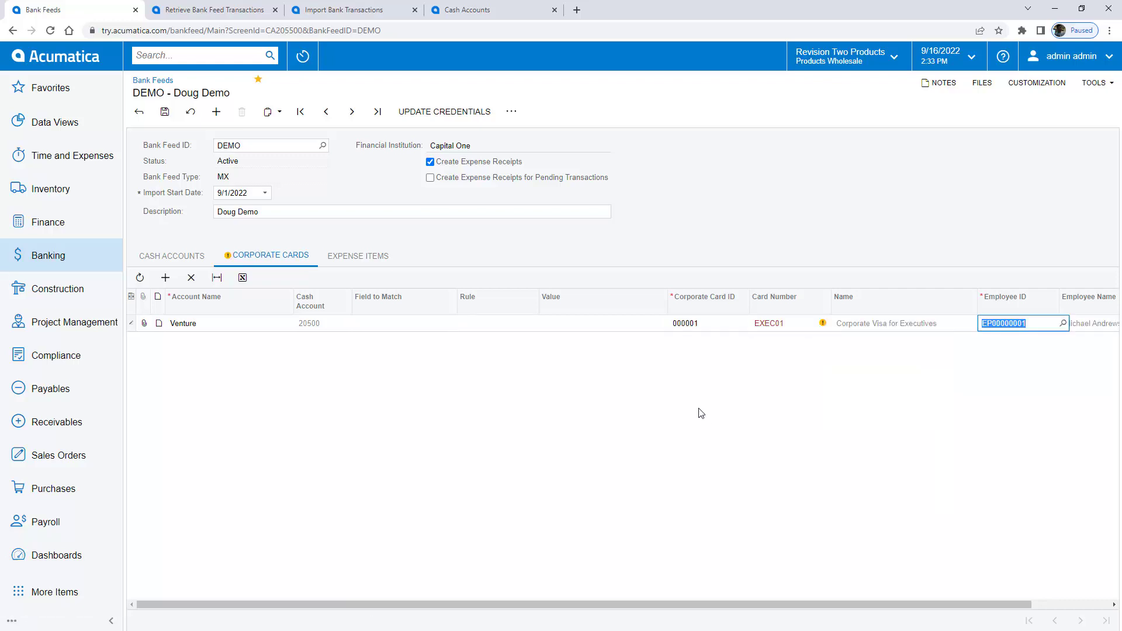
left_click(1062, 323)
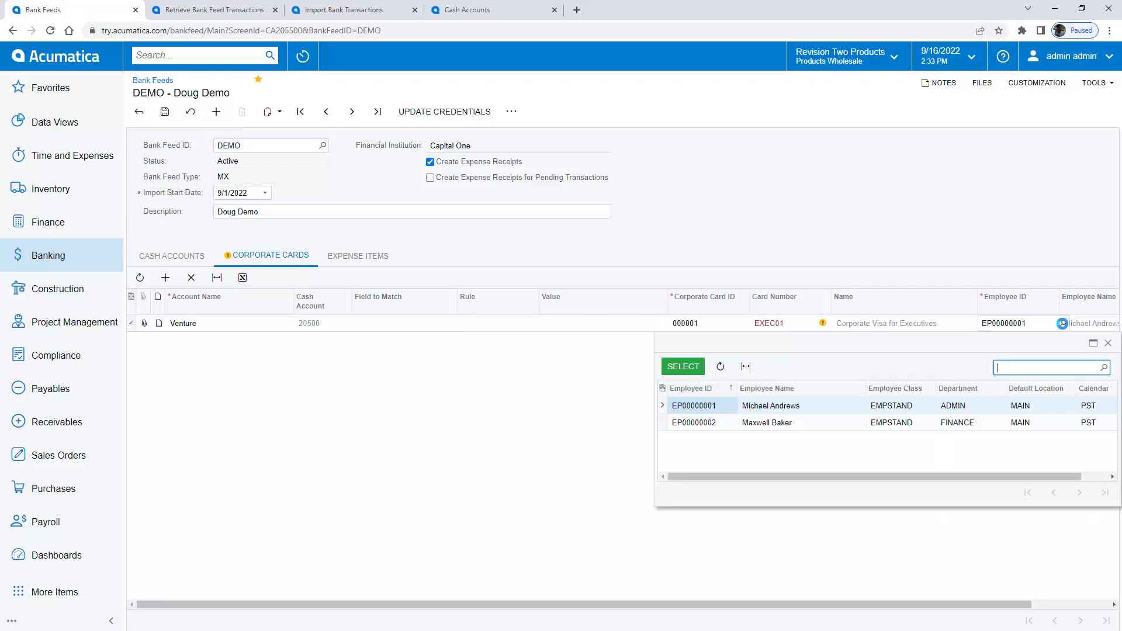
double_click(710, 423)
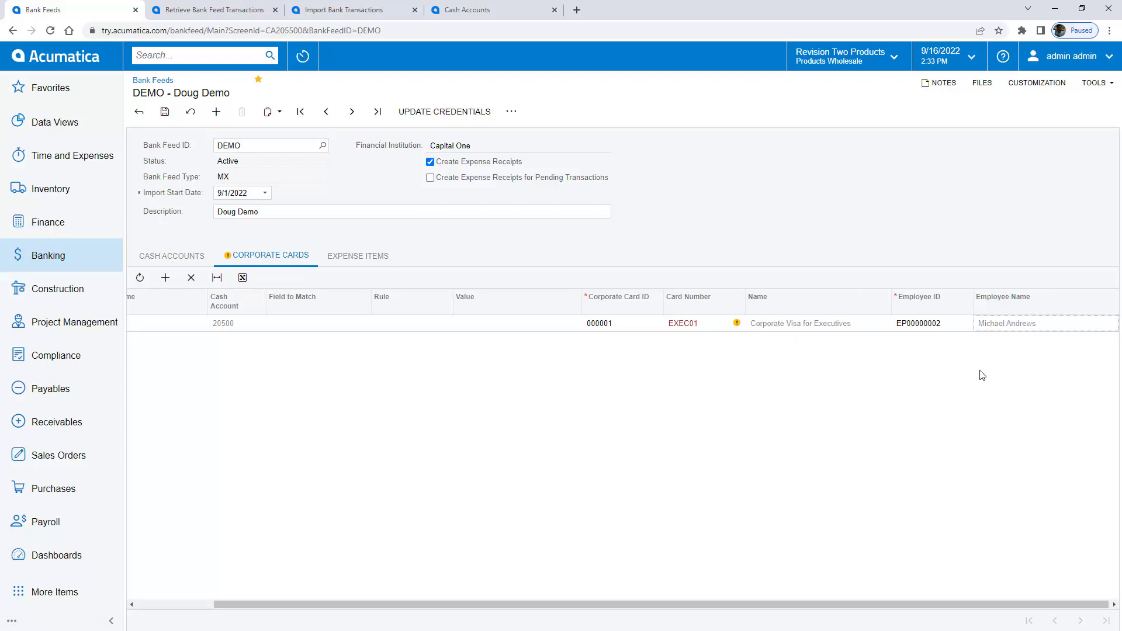
Set the bank feed's default expense item to CARRENT
left_click(353, 255)
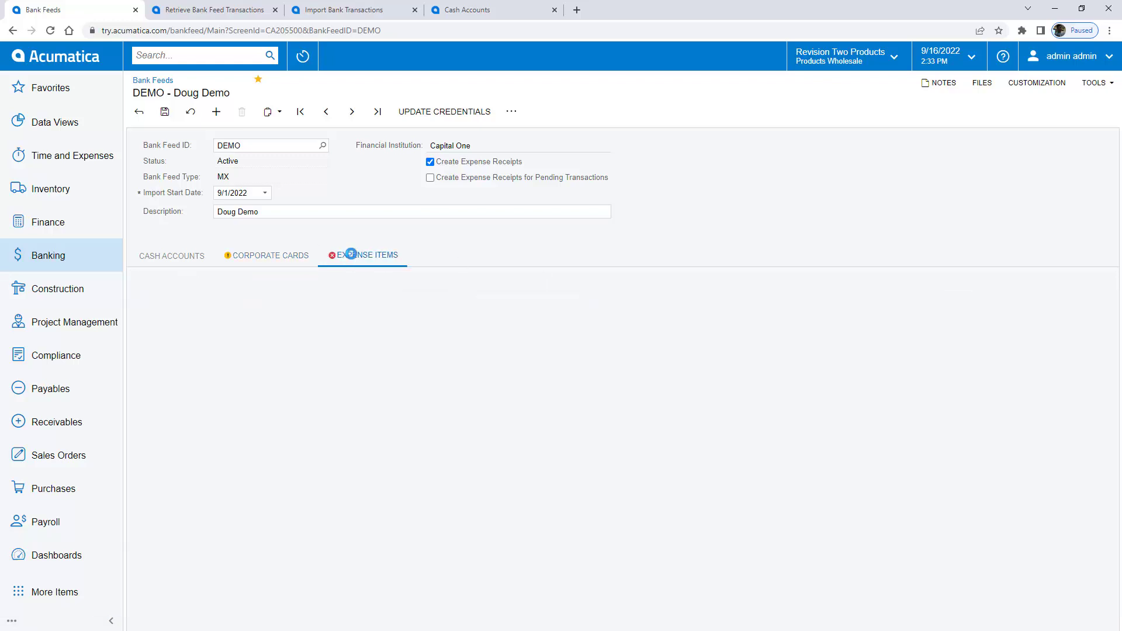
left_click(336, 279)
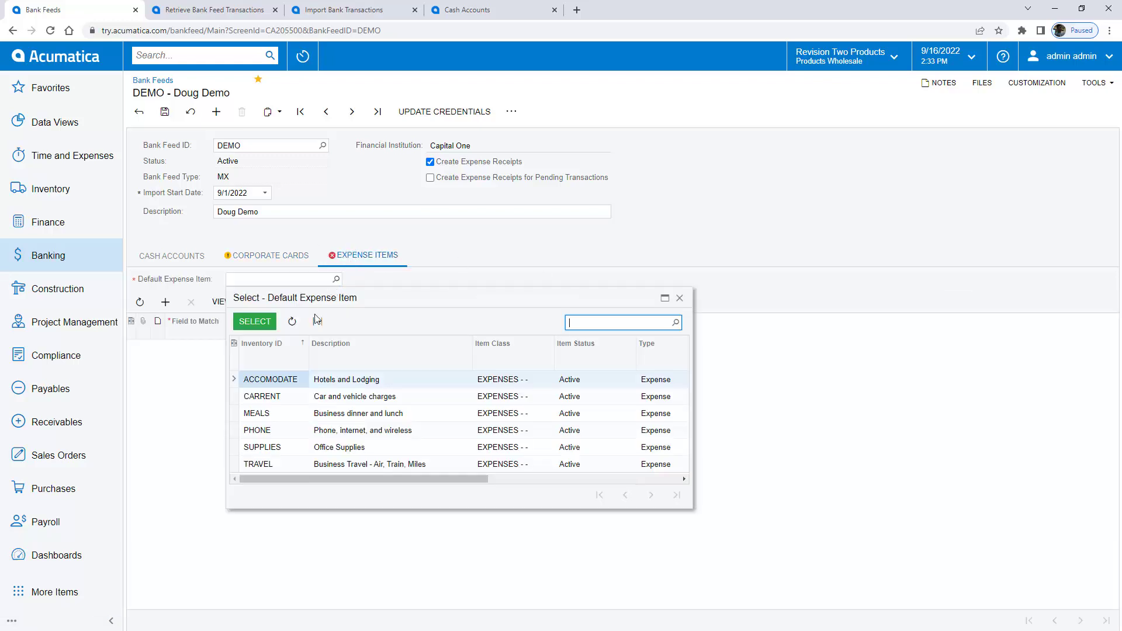
left_click(269, 397)
double_click(269, 397)
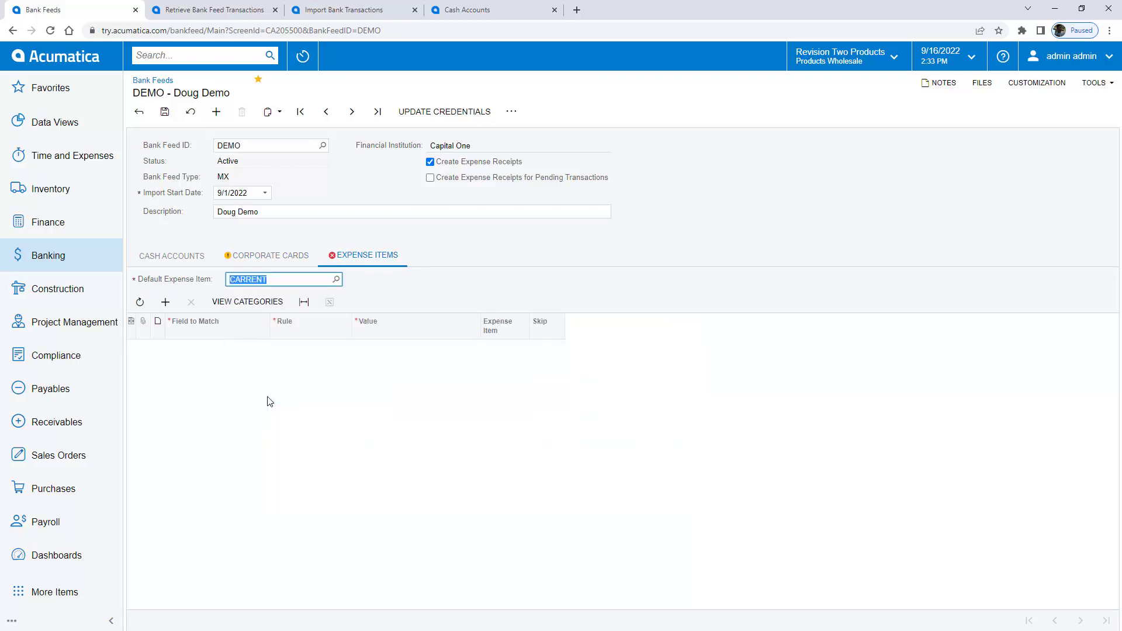
Add an expense item rule that maps categories starting with "food" to MEALS
left_click(165, 302)
left_click(316, 349)
left_click(401, 350)
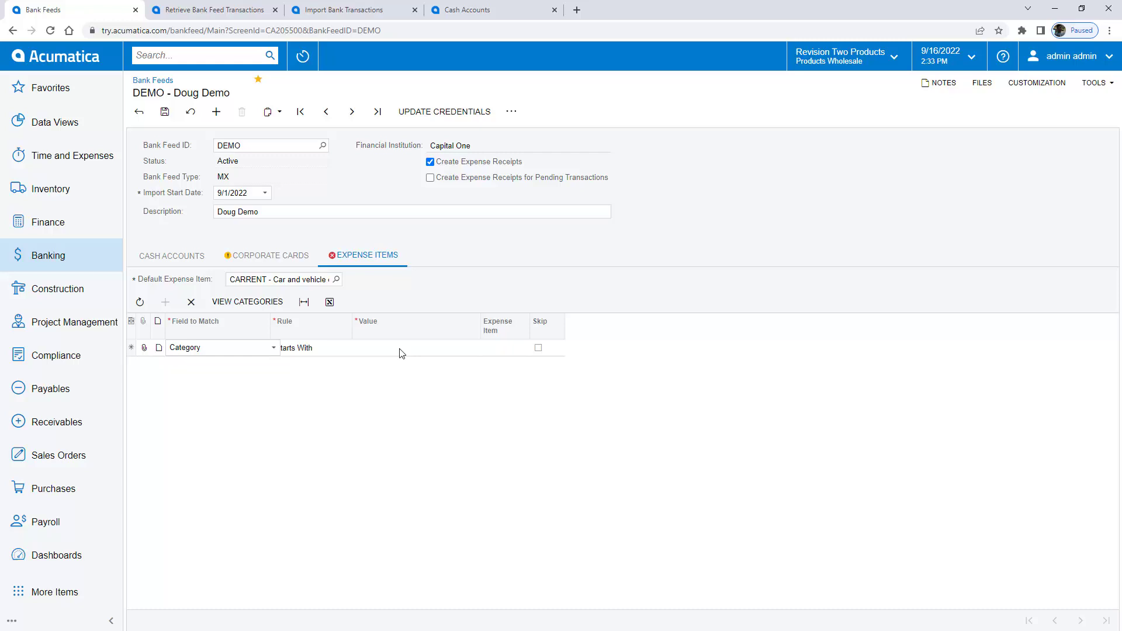
type("food")
left_click(534, 349)
double_click(509, 409)
Add a second expense item rule mapping categories starting with "hotel" to ACCOMODATE, and save the bank feed
key("Down")
type("hotel")
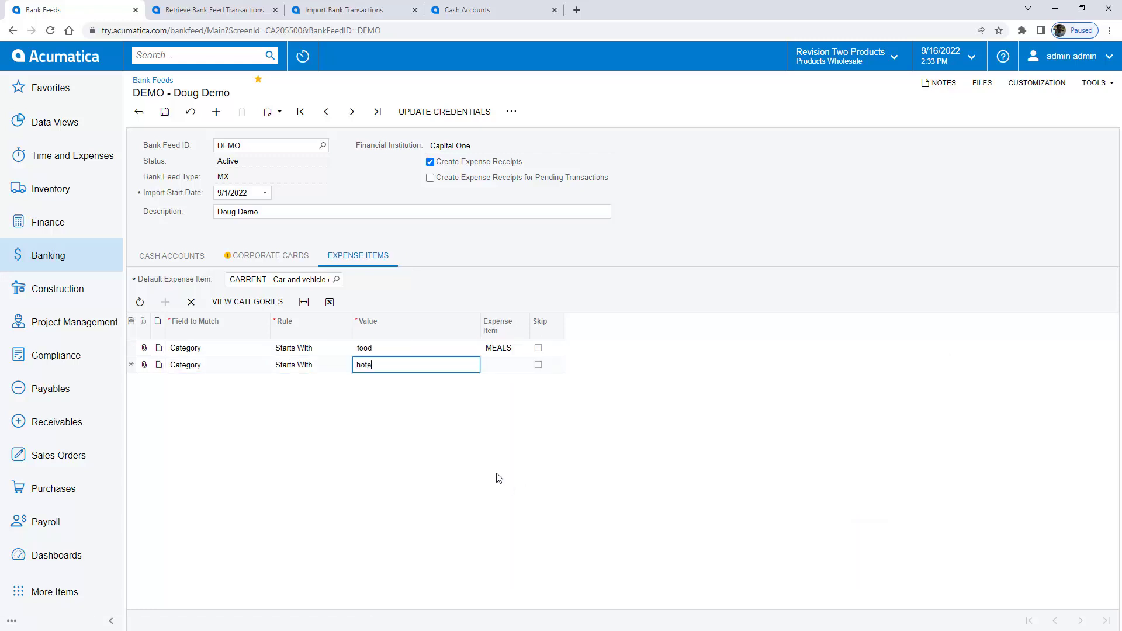
key("Tab")
type("acc")
key("Return")
key("ctrl+s")
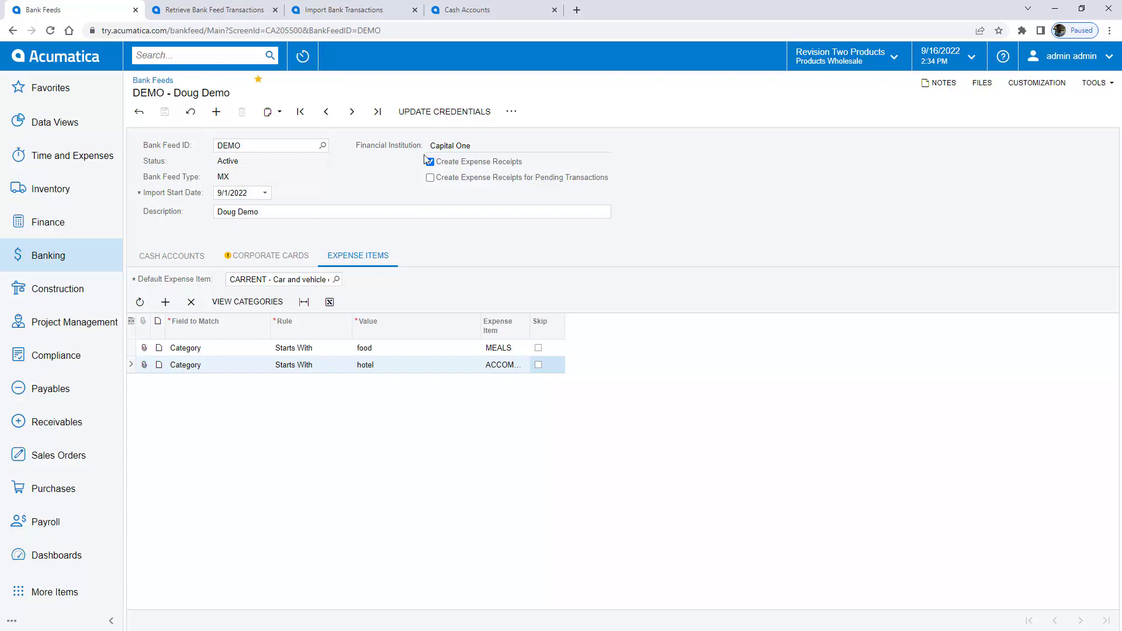
Load the Venture account's transactions in test mode to check their categories, and close the preview
left_click(513, 113)
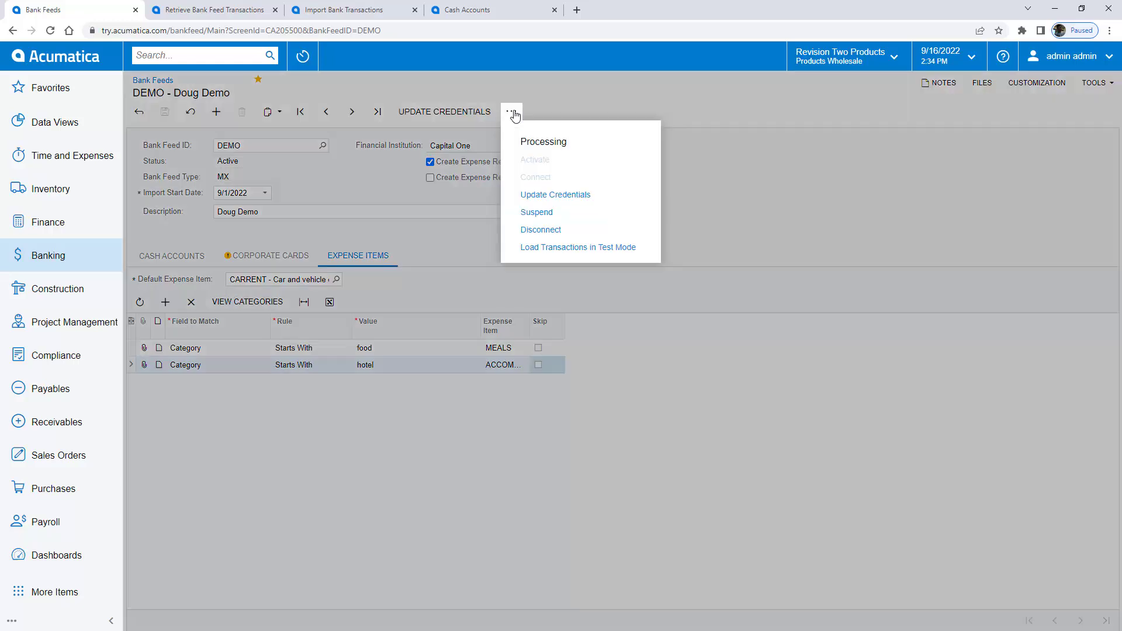
left_click(546, 248)
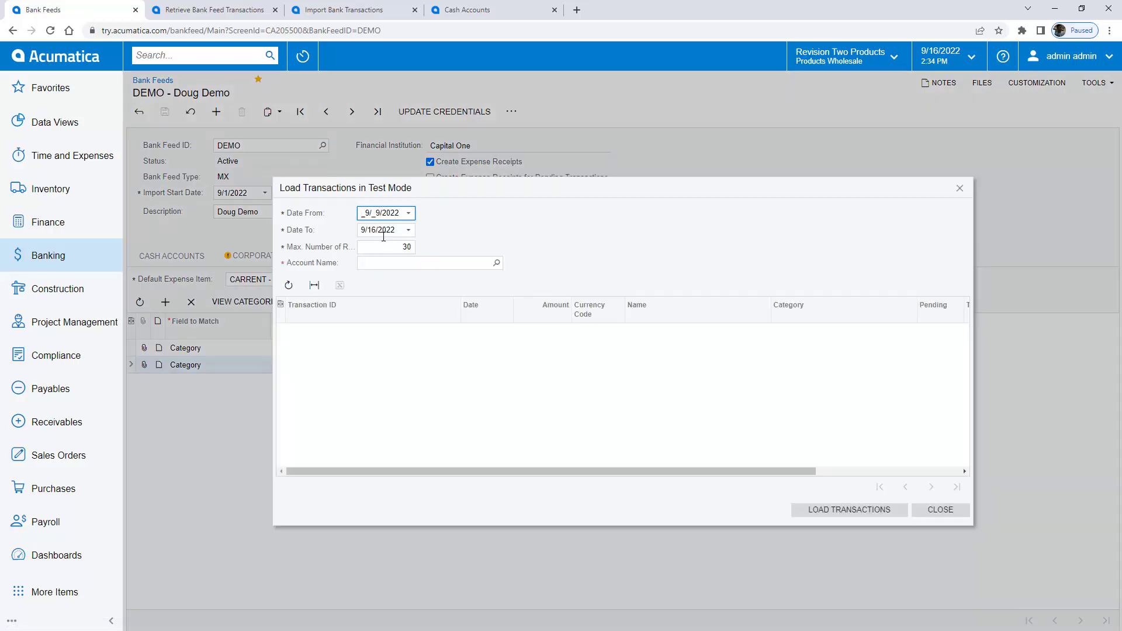
left_click(496, 263)
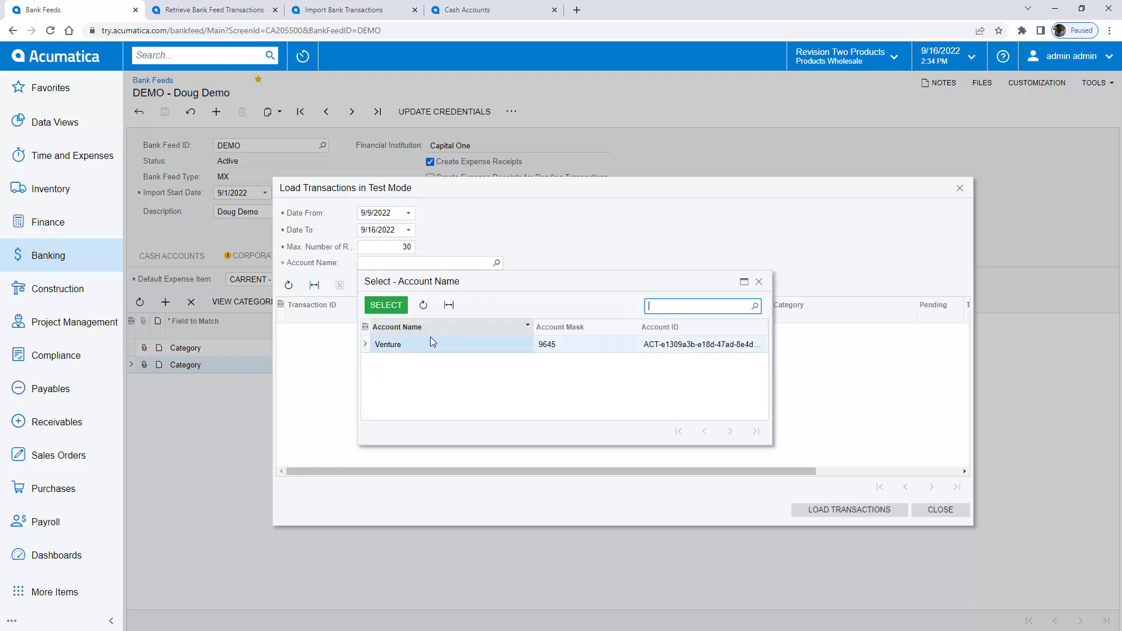
double_click(406, 342)
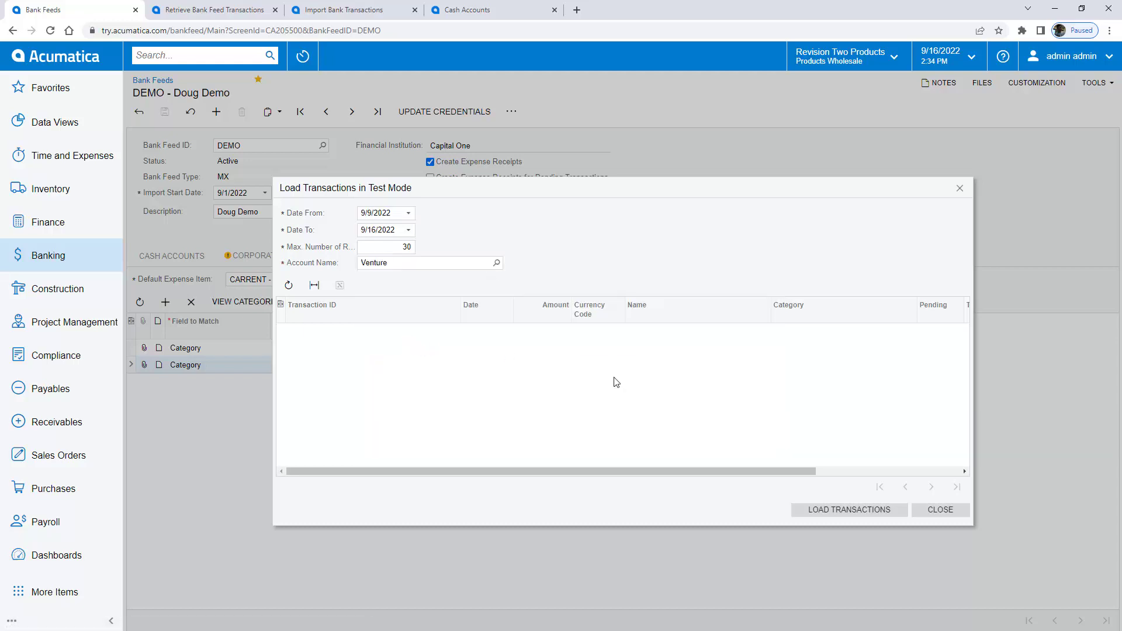
left_click(849, 511)
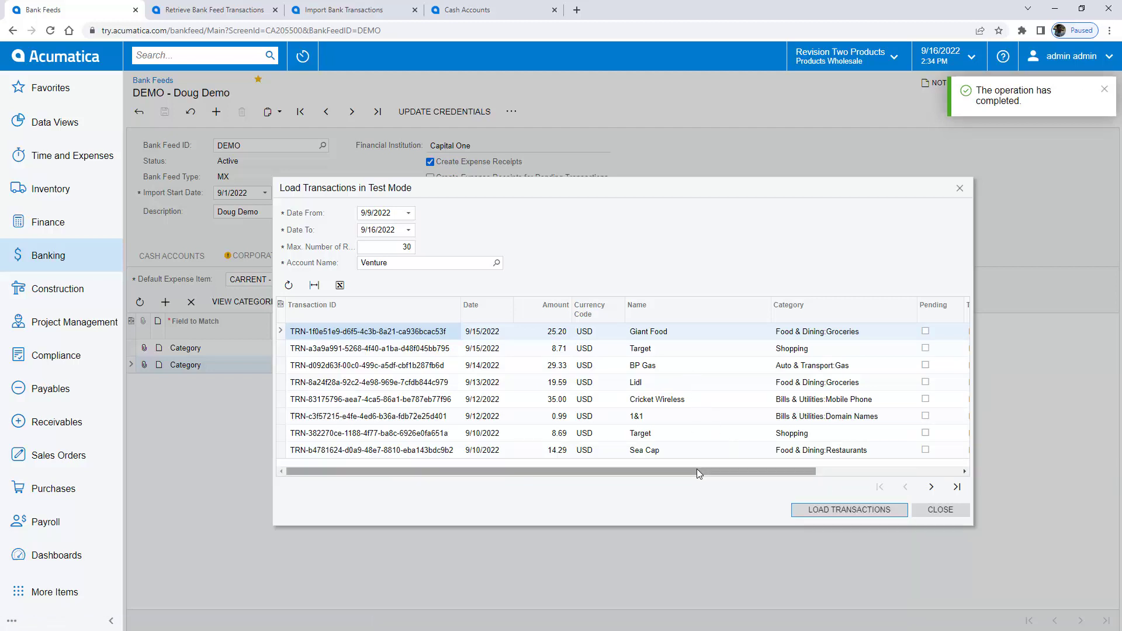
key("Escape")
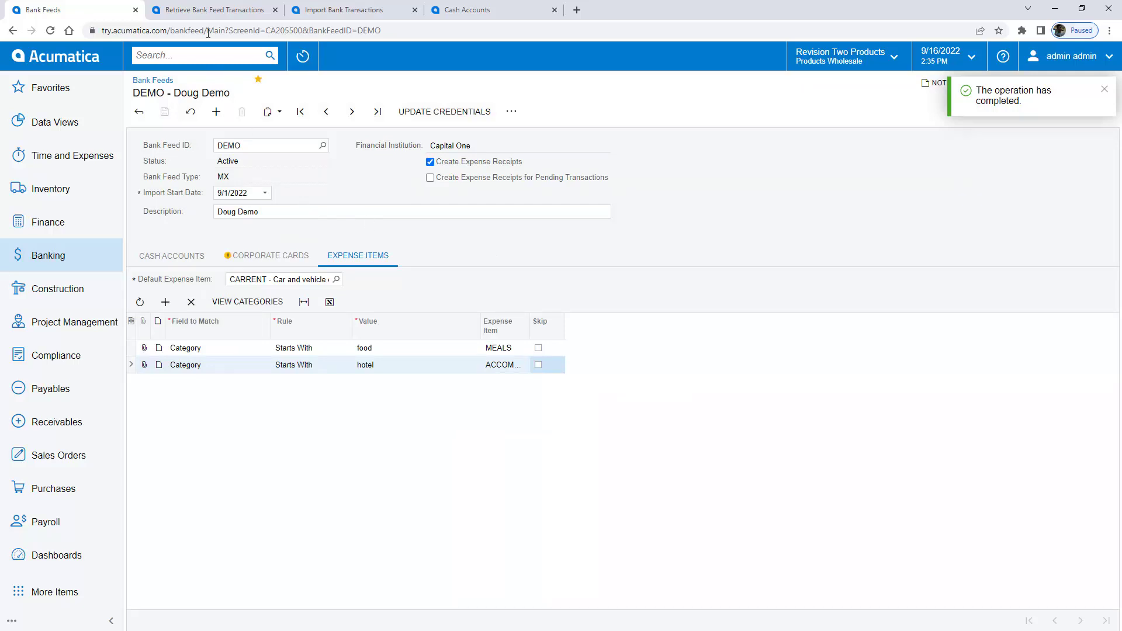
Retrieve the bank transactions for the DEMO bank feed and close the processing summary
left_click(204, 10)
left_click(165, 112)
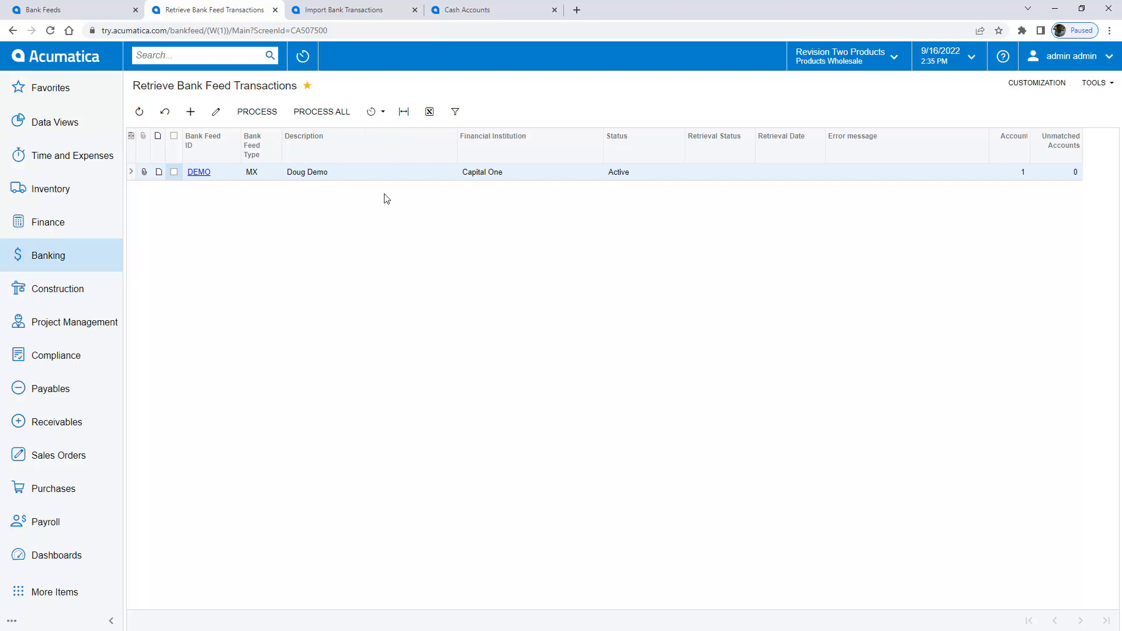
left_click(63, 10)
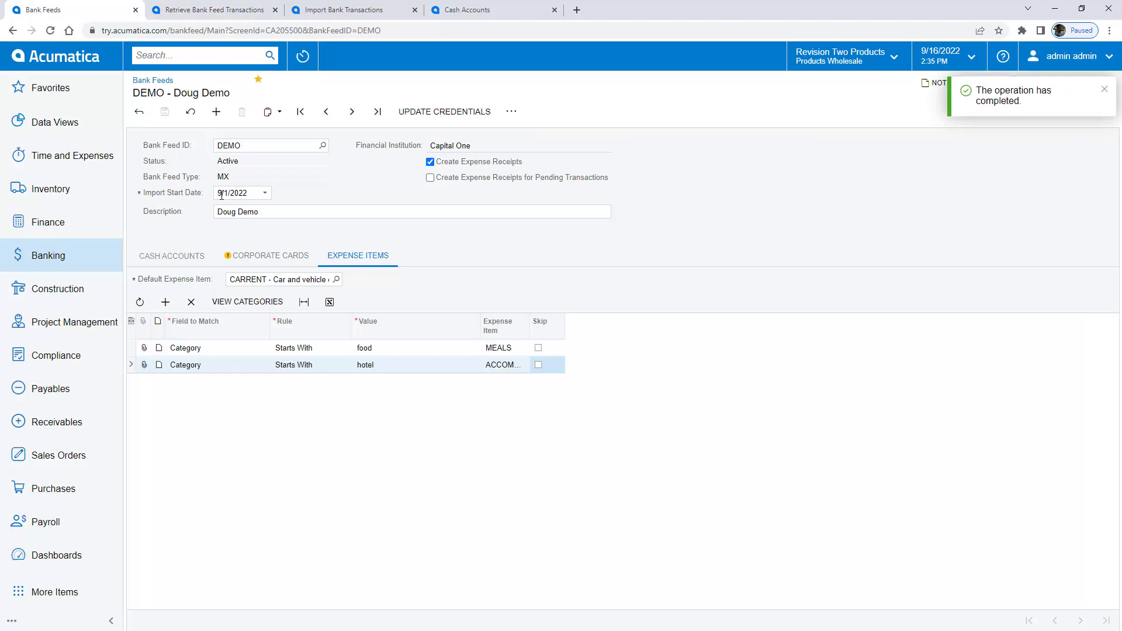
left_click(256, 12)
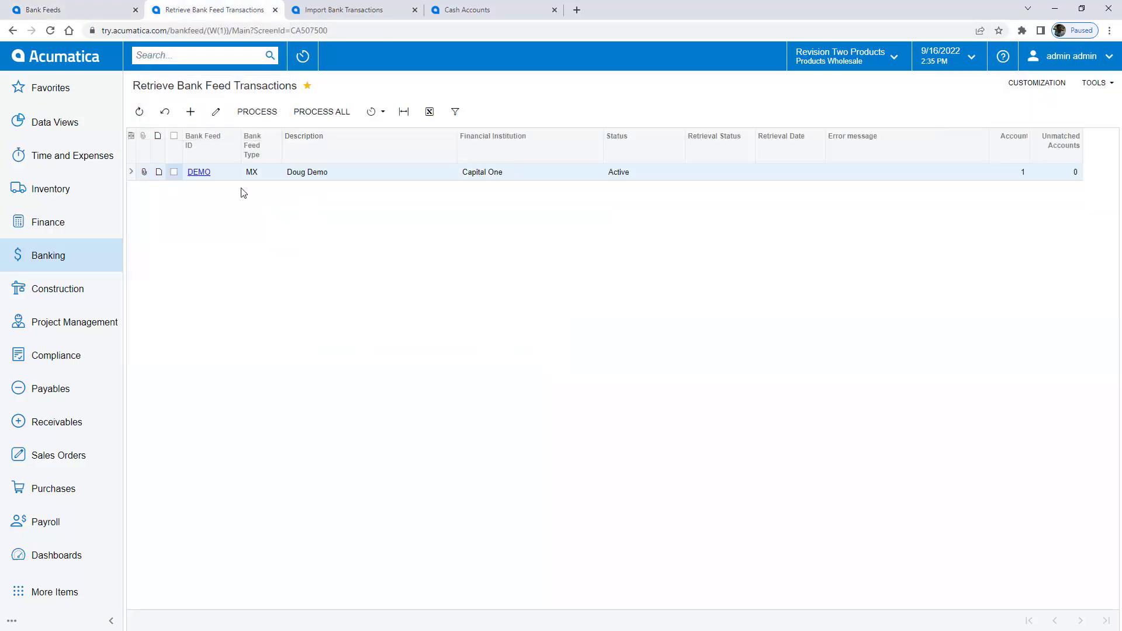
left_click(174, 172)
left_click(257, 111)
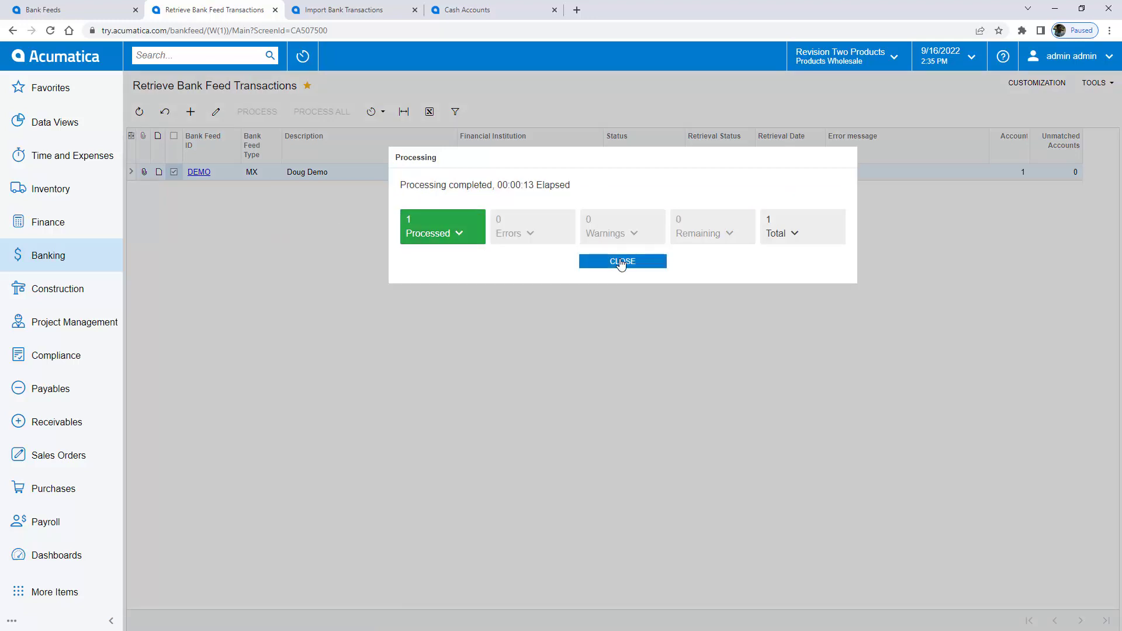
left_click(621, 262)
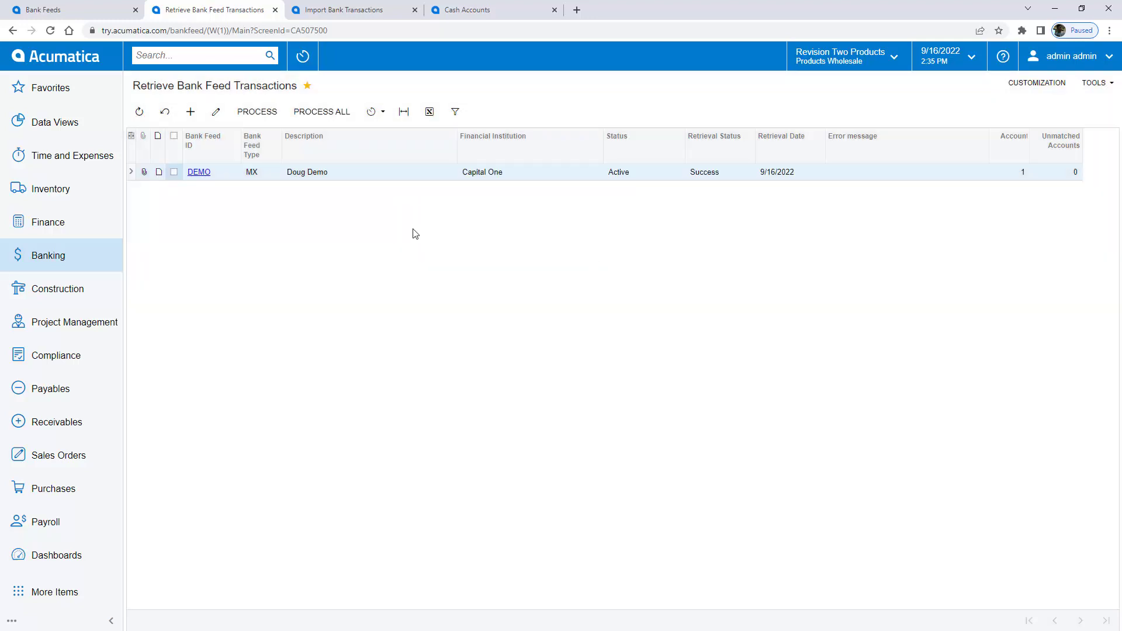
Refresh the Import Bank Transactions list and open the Corporate Credit Card statement dated 9/30/2022
left_click(372, 10)
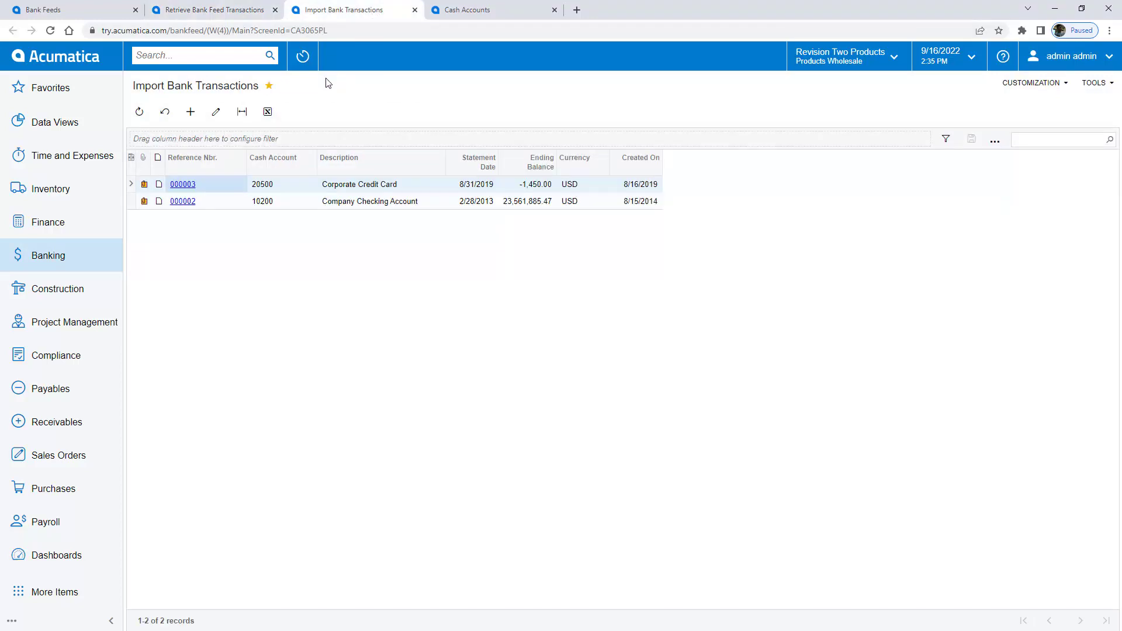
left_click(166, 116)
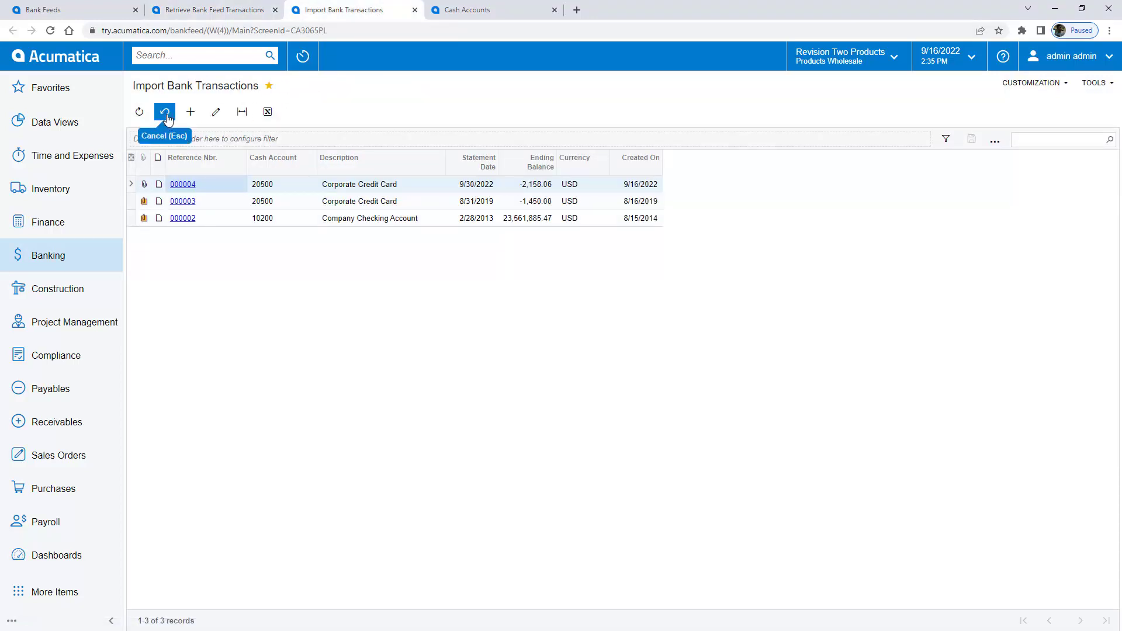
left_click(188, 184)
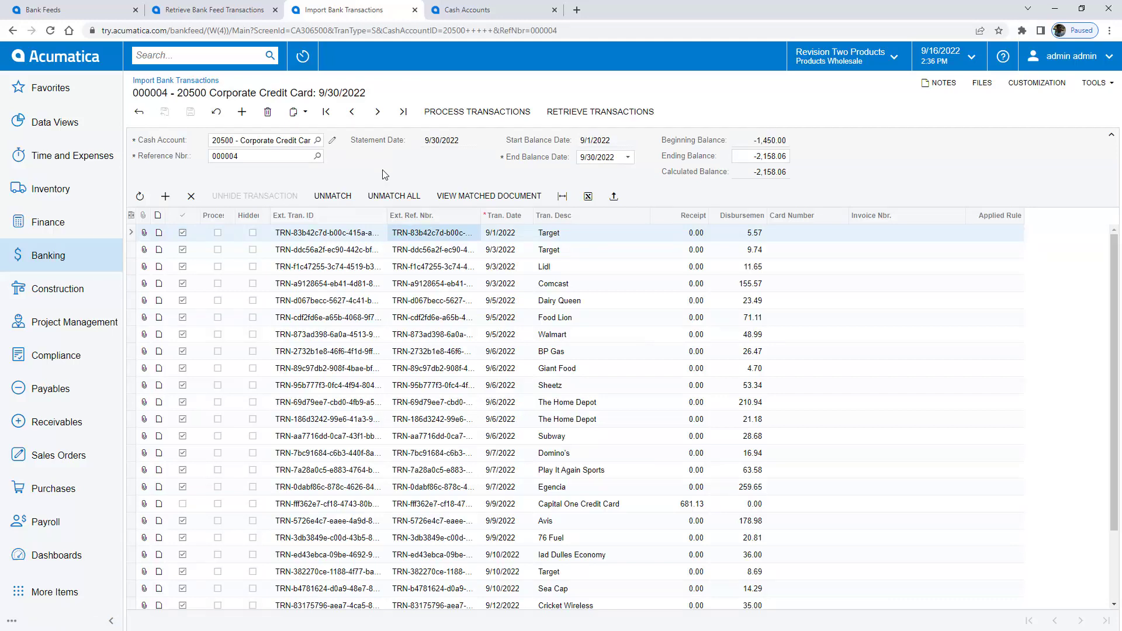
View the expense receipt matched to the Food Lion transaction of 9/5/2022 and close it
left_click(346, 323)
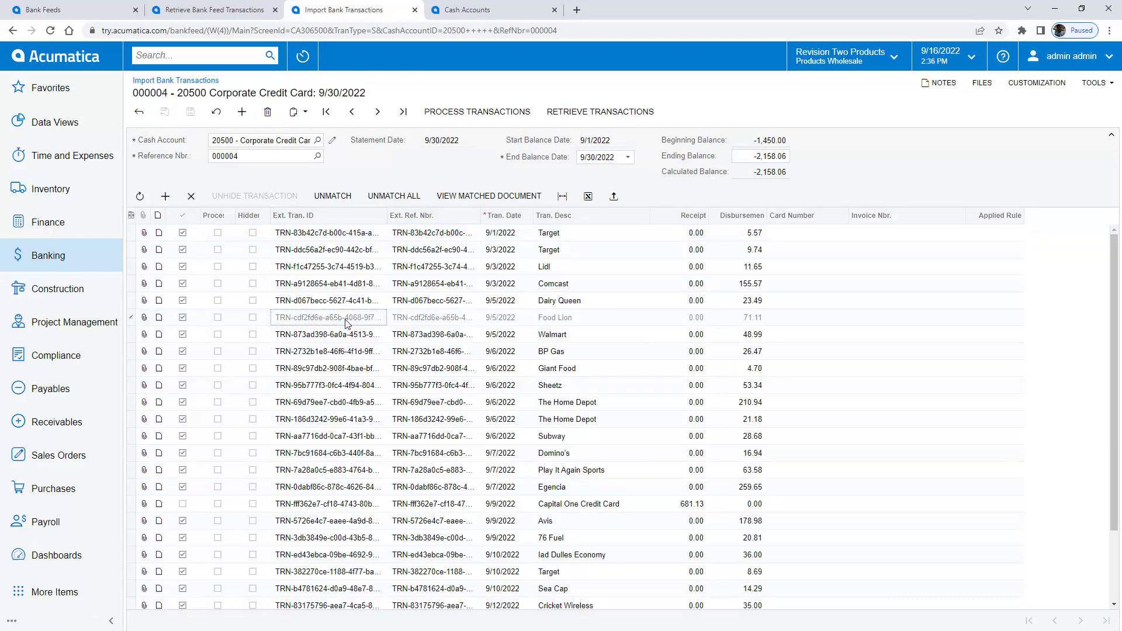
left_click(471, 197)
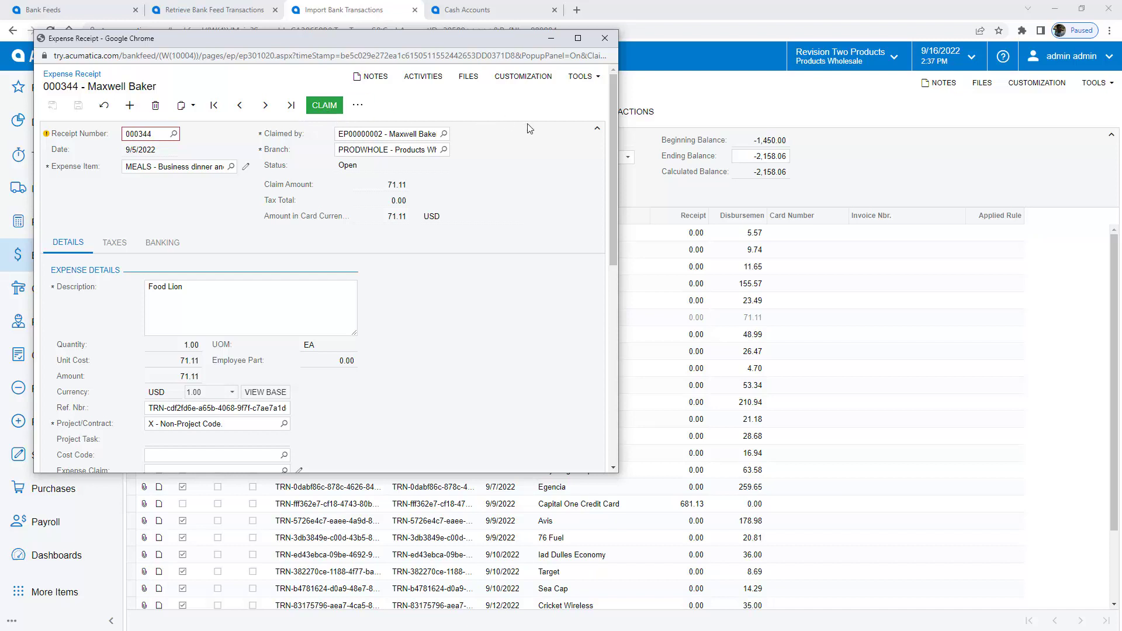
left_click(605, 38)
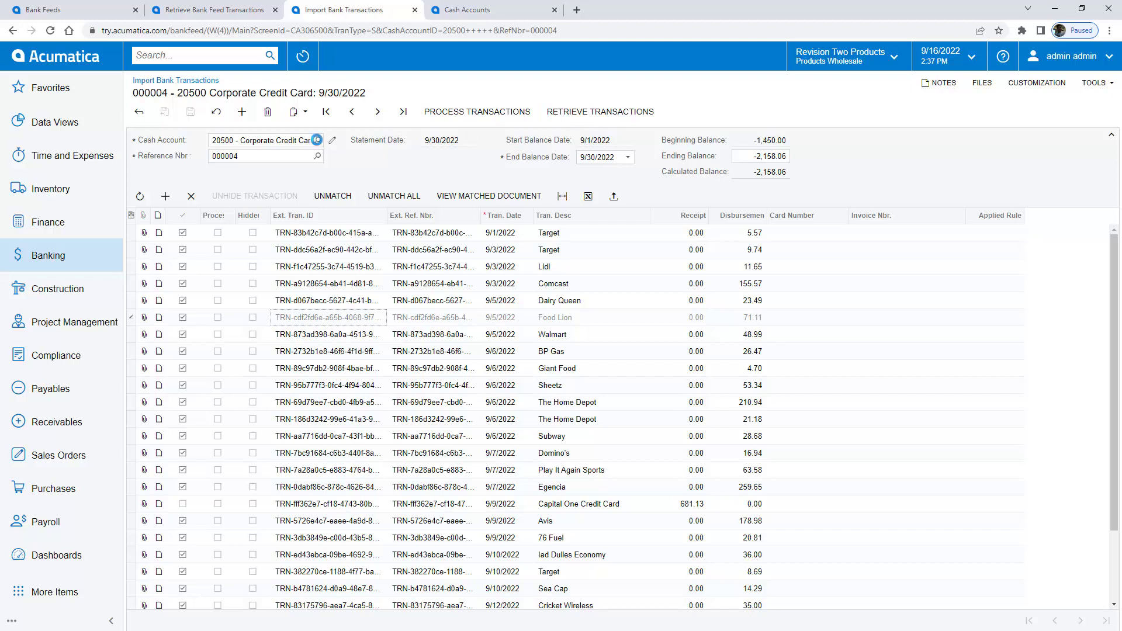
Switch the bank transaction import form to cash account 10100
left_click(316, 140)
double_click(232, 226)
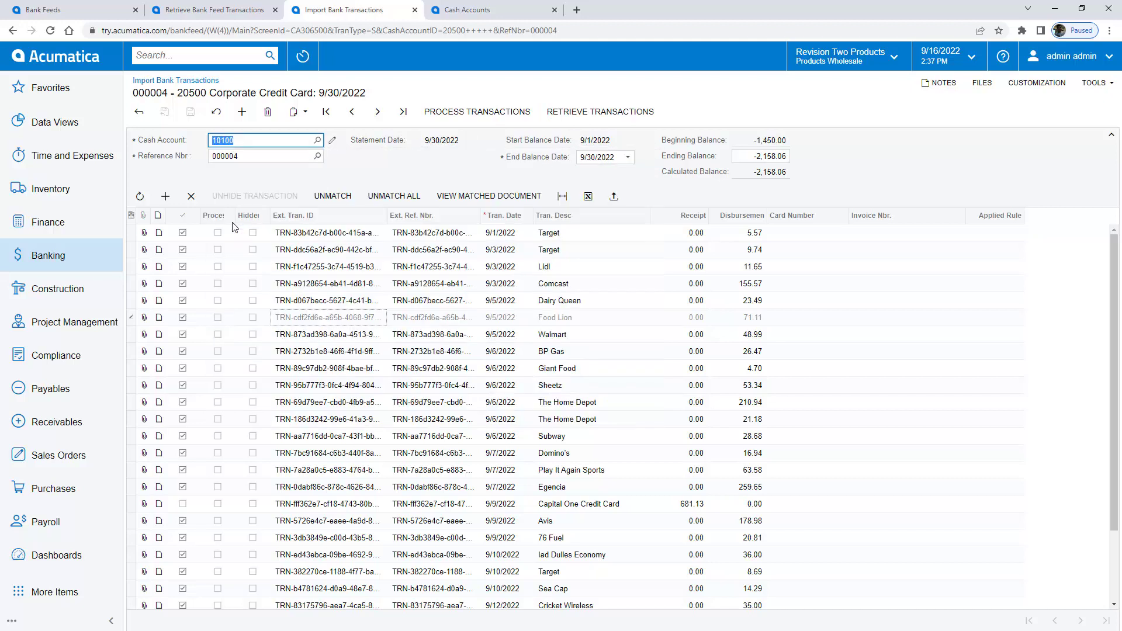